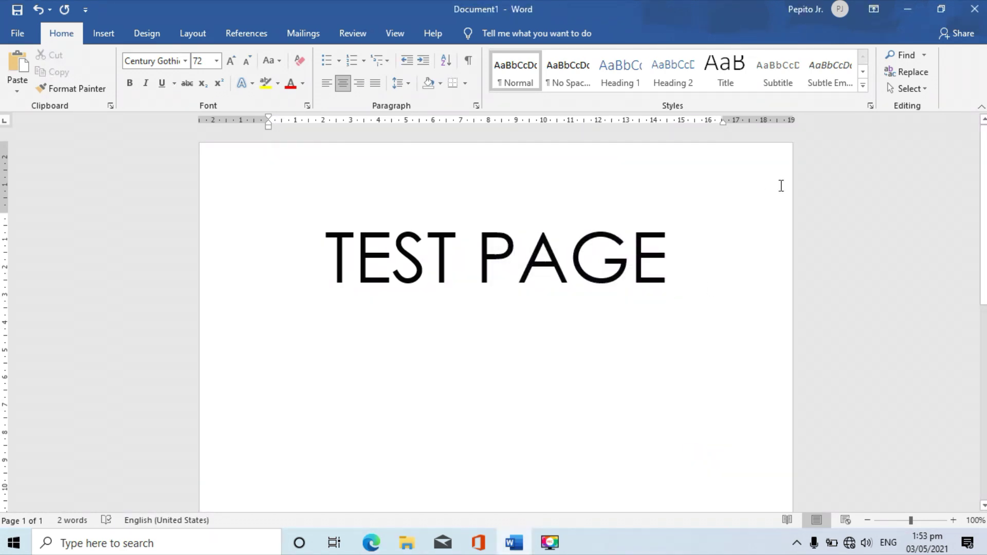
Open the Epson L3110 Resetter folder from the desktop and run Adjprog from its innermost Epson L3110 Resetter subfolder
{"action": "left_click", "coordinate": [908, 10]}
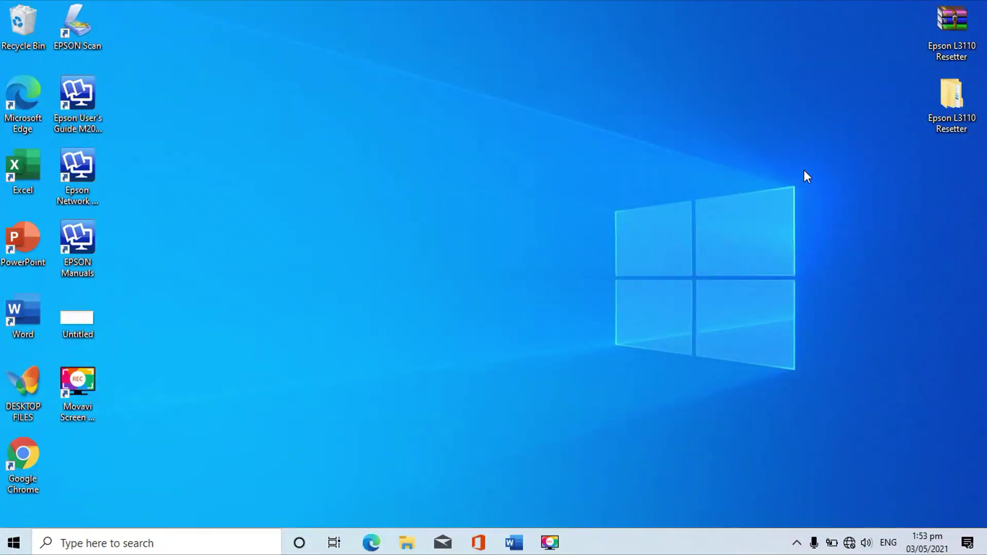
{"action": "left_click_drag", "start_coordinate": [952, 98], "coordinate": [563, 201]}
{"action": "left_click_drag", "start_coordinate": [563, 197], "coordinate": [563, 197]}
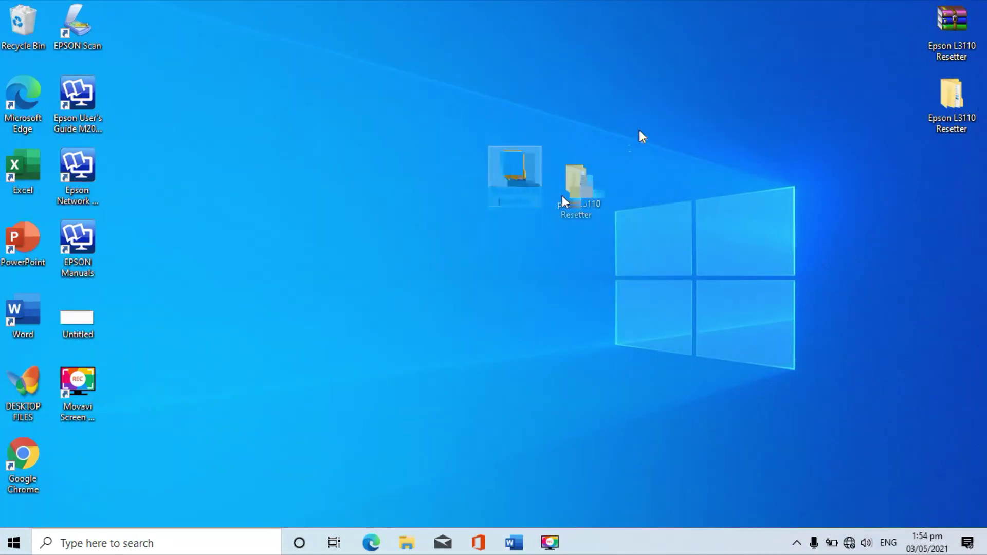
{"action": "double_click", "coordinate": [514, 172]}
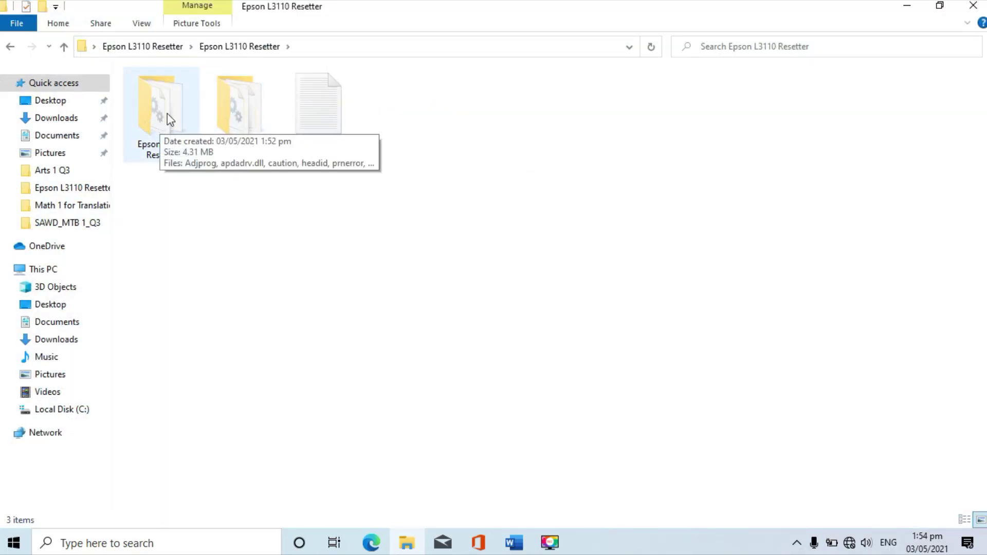
{"action": "double_click", "coordinate": [160, 122]}
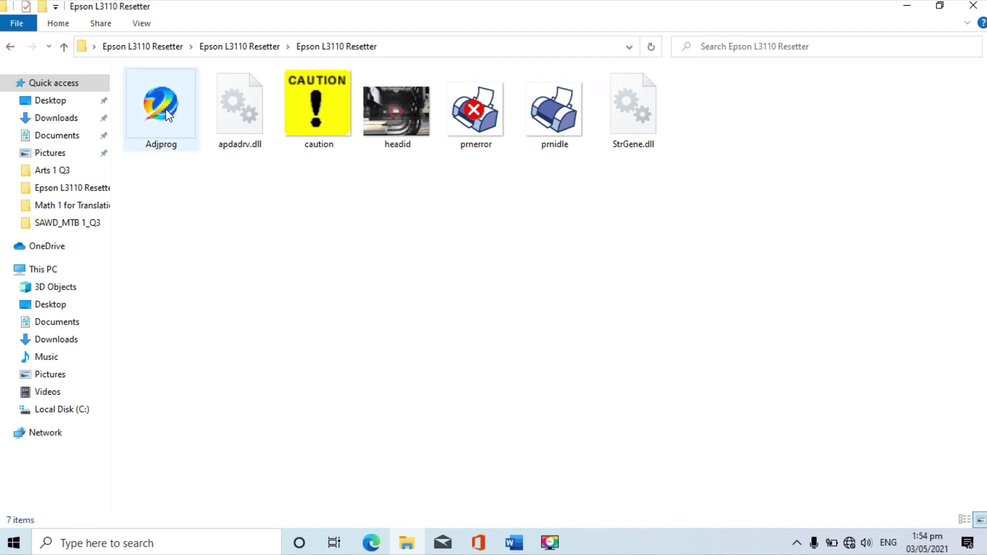
{"action": "double_click", "coordinate": [169, 115]}
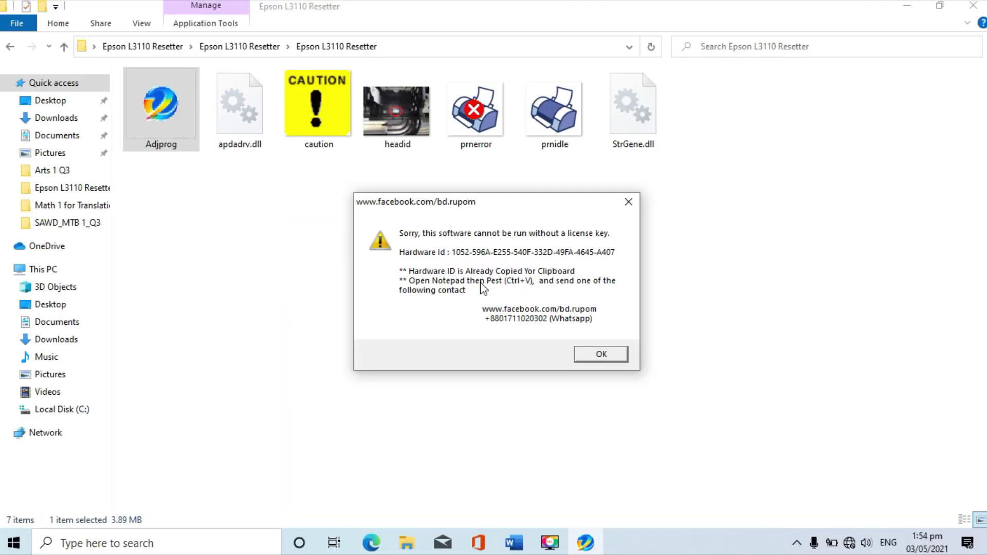
Open Notepad, paste the automatically copied licence message into a blank document, and highlight its hardware ID
{"action": "left_click", "coordinate": [183, 548]}
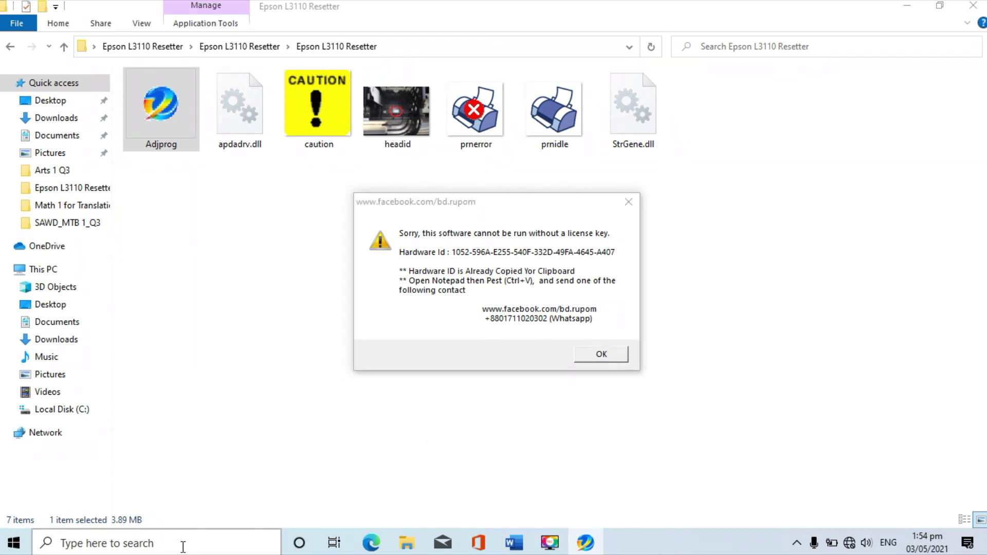
{"action": "type", "text": "no"}
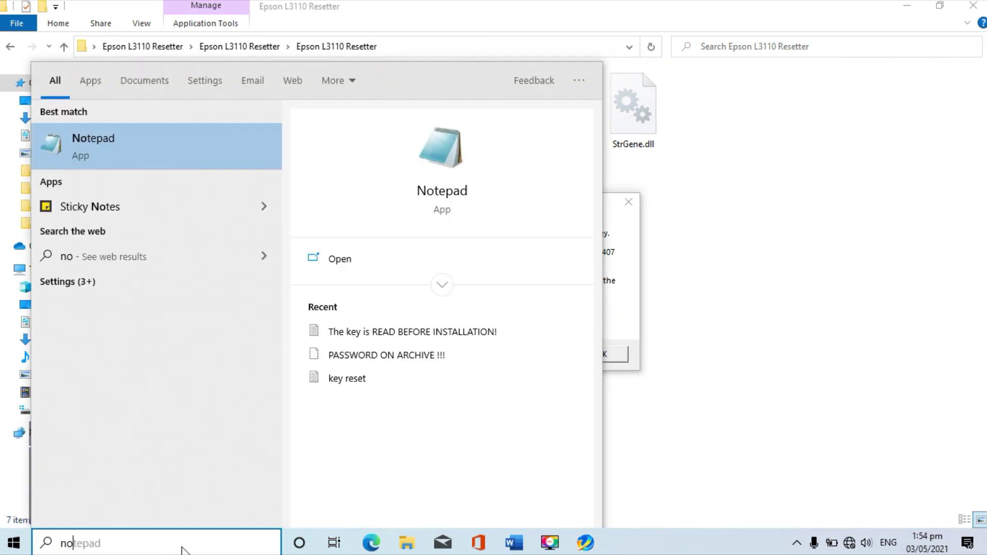
{"action": "left_click", "coordinate": [232, 151]}
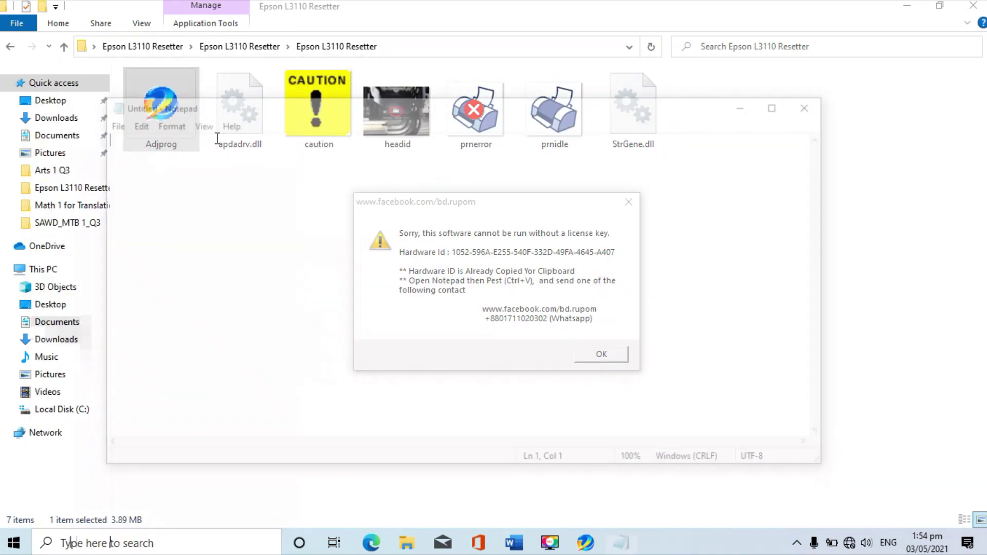
{"action": "key", "text": "ctrl+v"}
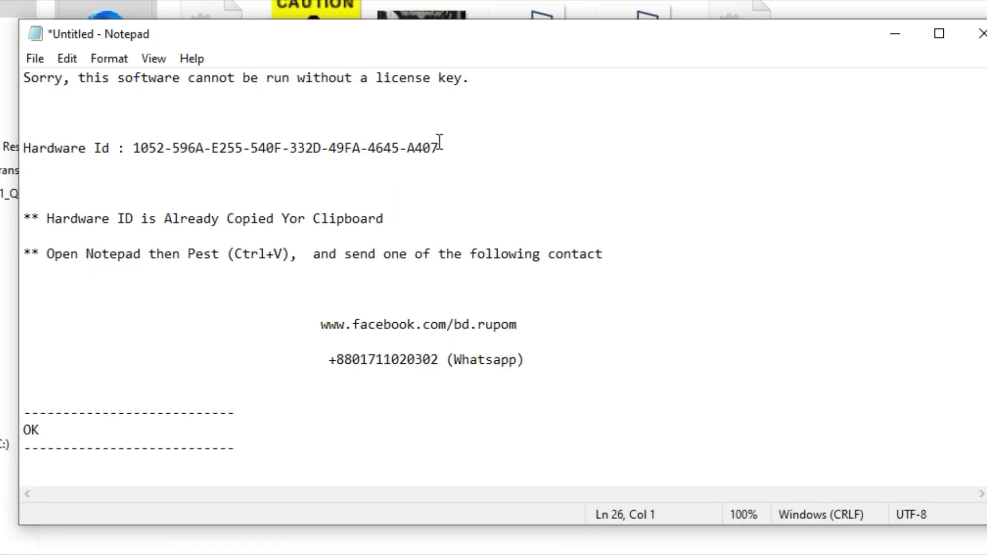
{"action": "left_click_drag", "start_coordinate": [412, 188], "coordinate": [334, 192]}
{"action": "left_click_drag", "start_coordinate": [339, 154], "coordinate": [137, 159]}
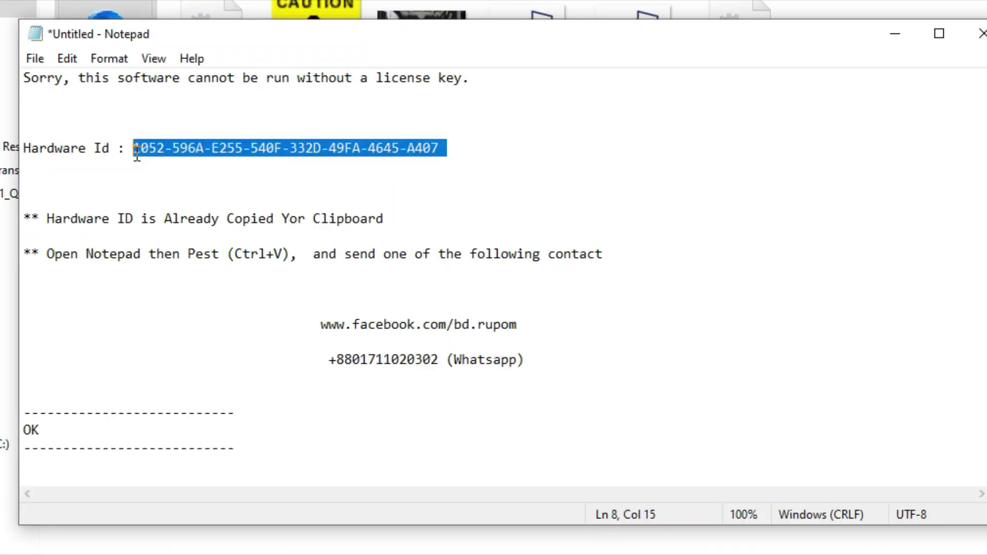
{"action": "left_click", "coordinate": [252, 211]}
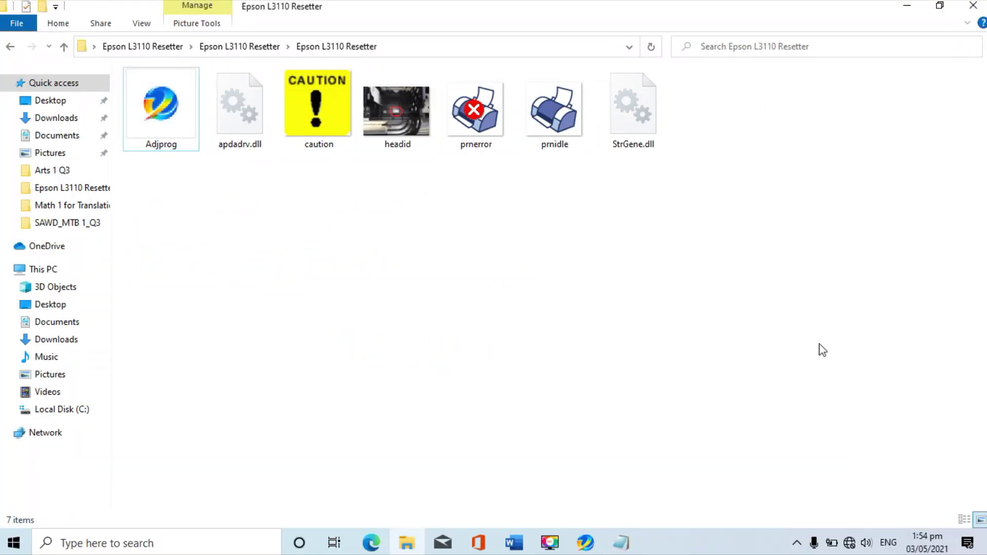
Run WLGen_Epson L3110 from the Keygen folder and open its License Manager
{"action": "left_click", "coordinate": [253, 47]}
{"action": "left_click", "coordinate": [246, 117]}
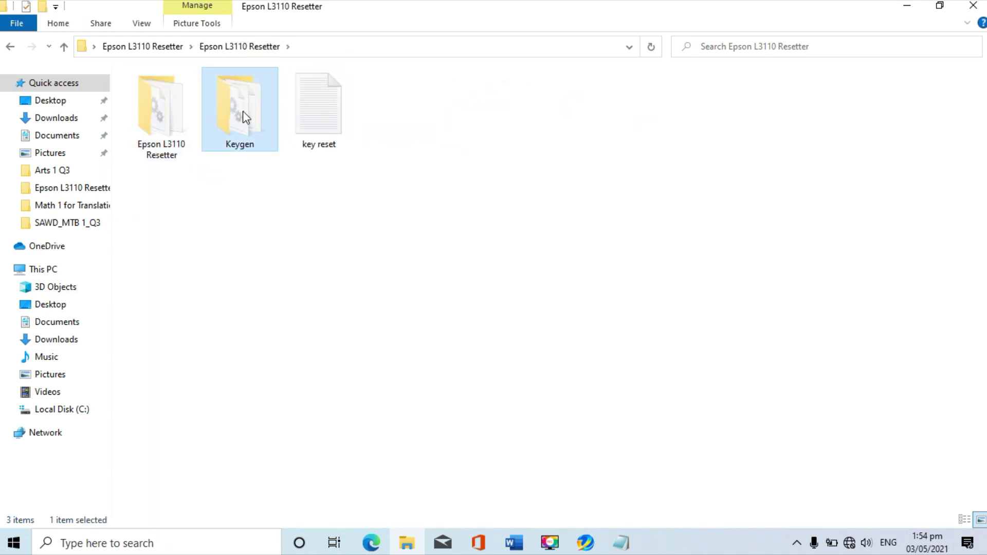
{"action": "double_click", "coordinate": [246, 117]}
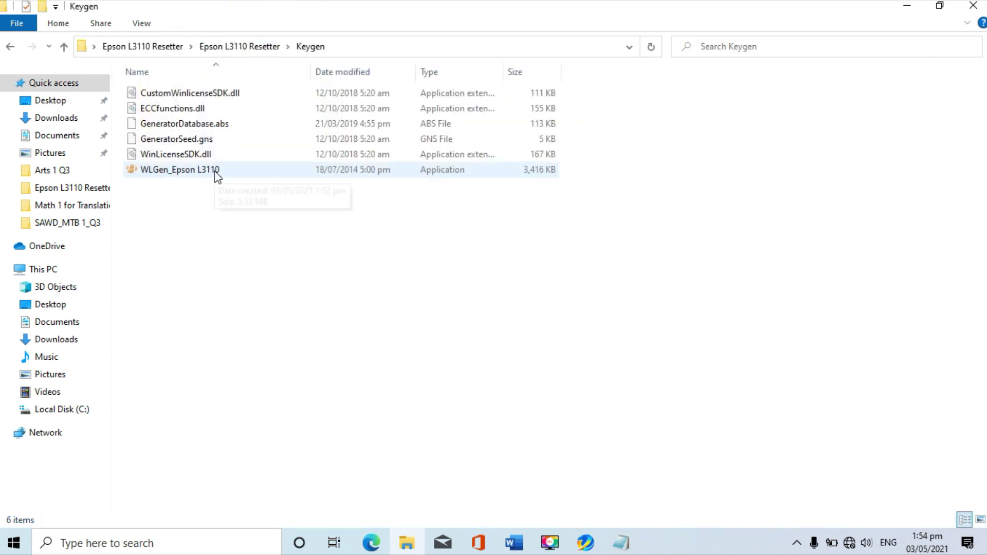
{"action": "double_click", "coordinate": [216, 172]}
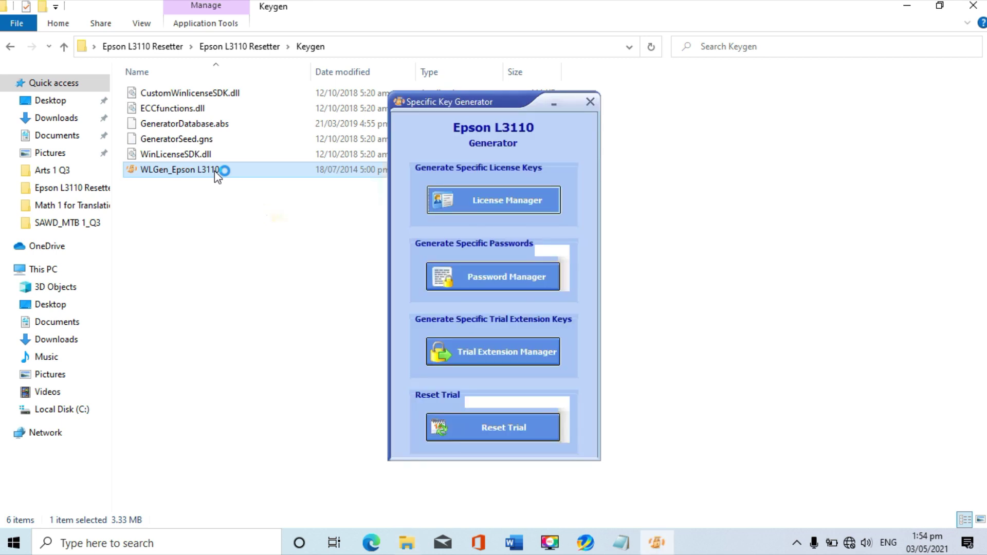
{"action": "left_click", "coordinate": [508, 204]}
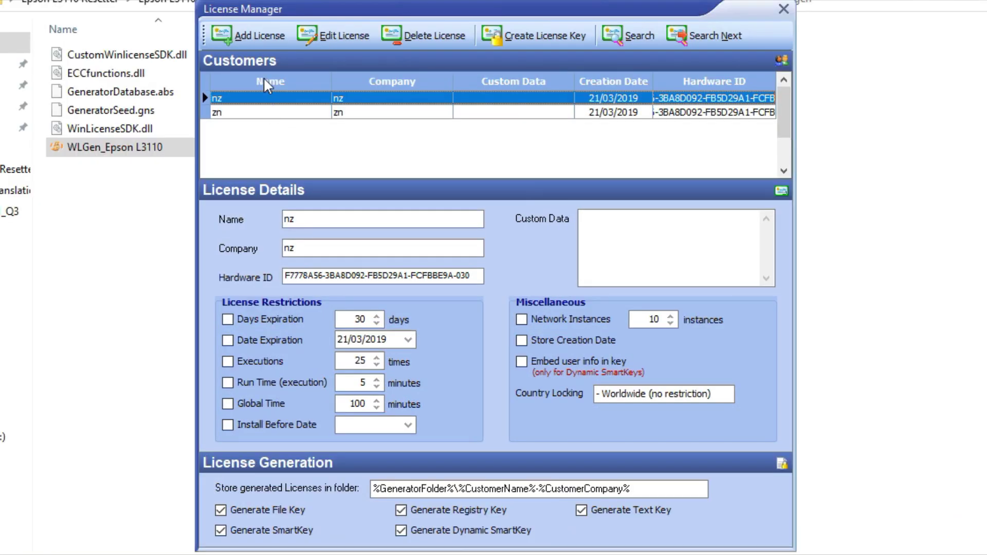
Start a new license entry and fill in the customer name and company fields
{"action": "left_click", "coordinate": [252, 35]}
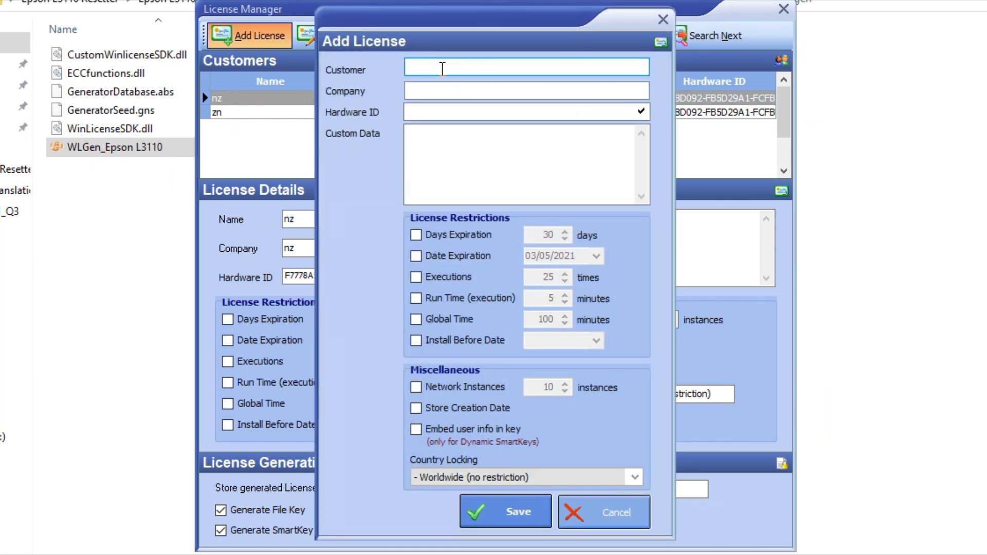
{"action": "type", "text": "jameski"}
{"action": "left_click", "coordinate": [509, 91]}
{"action": "type", "text": "jameski"}
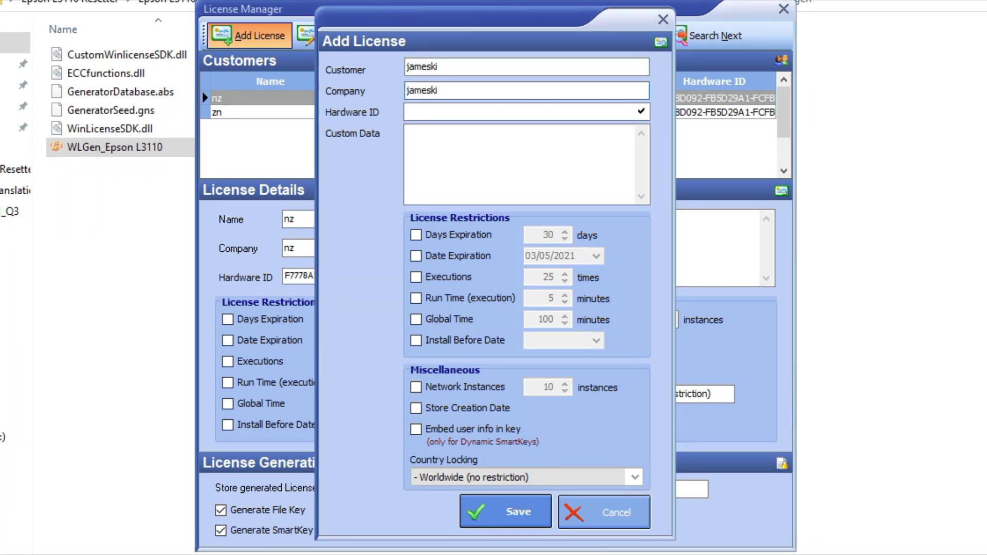
Copy the hardware ID from the Notepad text into the new license entry and save the entry
{"action": "key", "text": "Tab"}
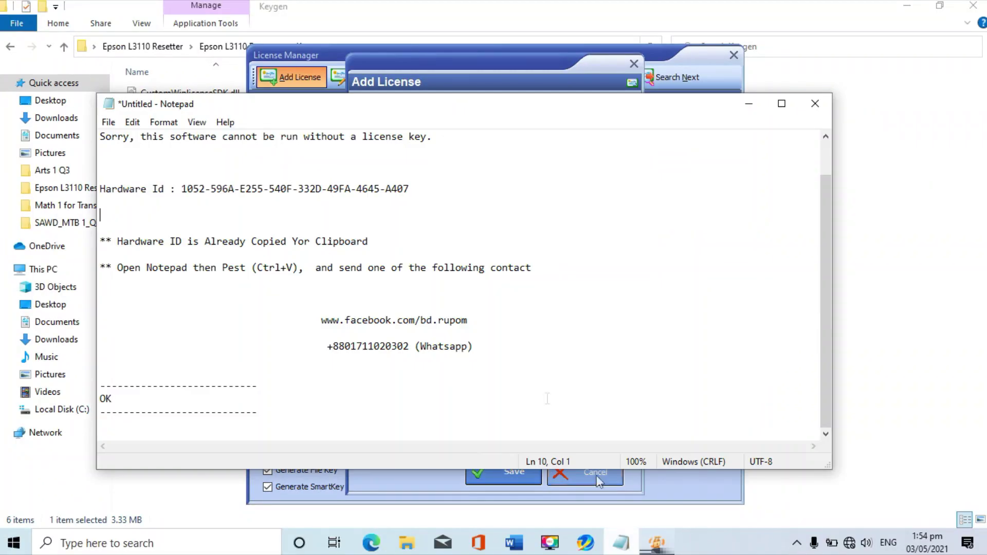
{"action": "left_click_drag", "start_coordinate": [182, 188], "coordinate": [410, 189]}
{"action": "right_click", "coordinate": [400, 189]}
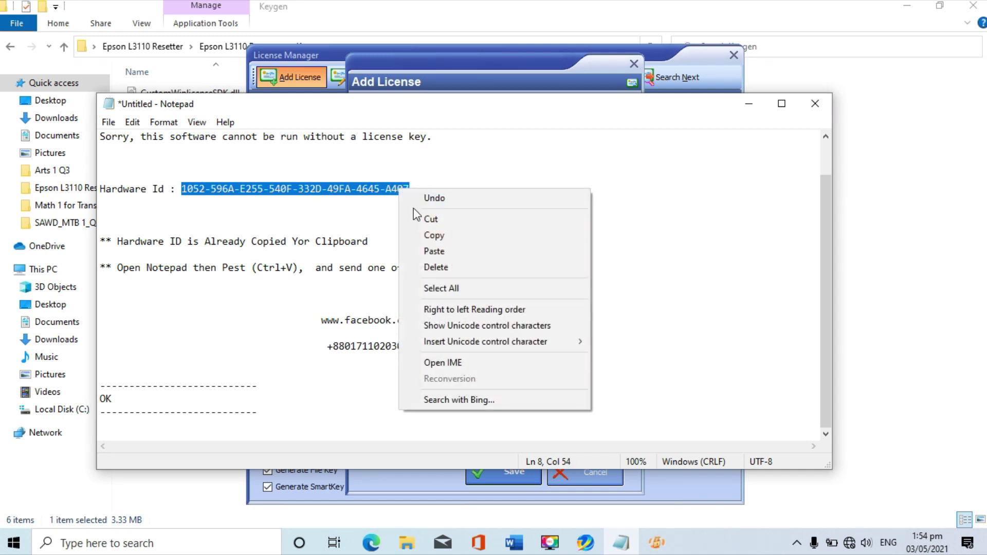
{"action": "left_click", "coordinate": [548, 235]}
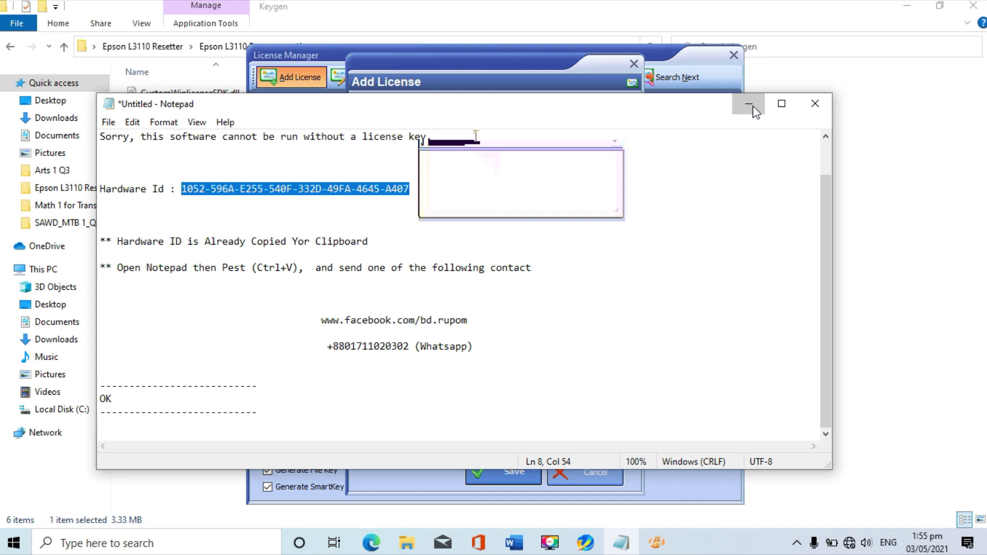
{"action": "left_click", "coordinate": [749, 104]}
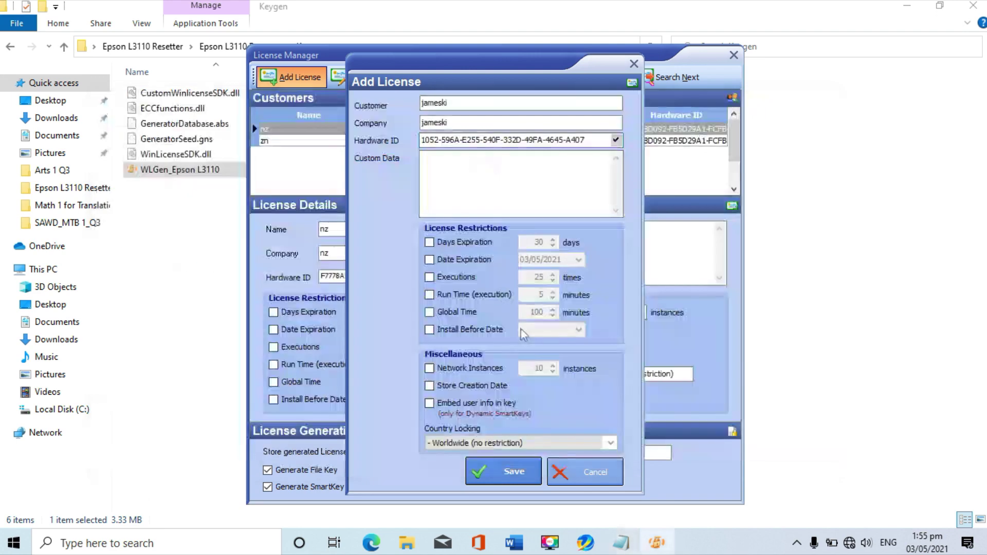
{"action": "left_click", "coordinate": [507, 477]}
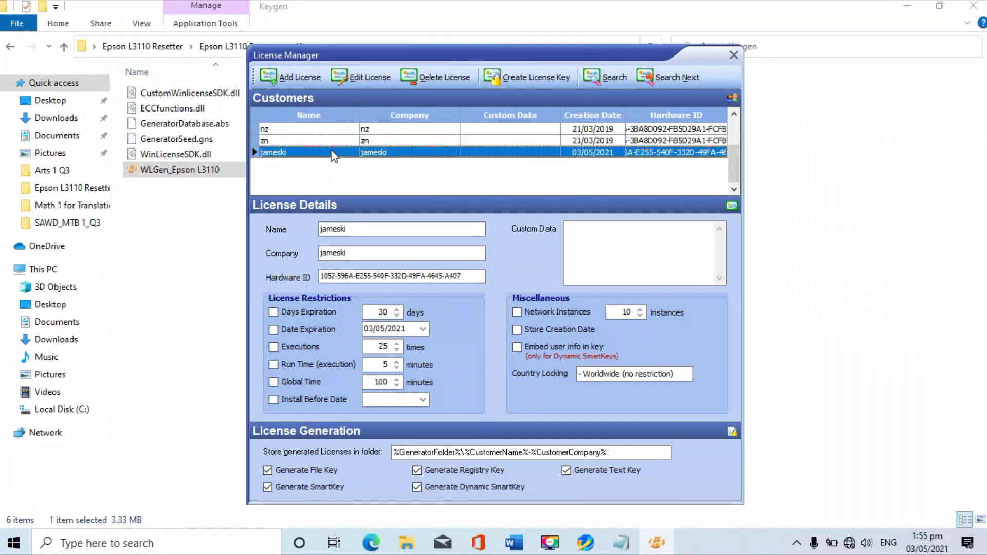
Create the license key for the newly added customer, acknowledge the notice, and close the key generator
{"action": "left_click", "coordinate": [546, 81]}
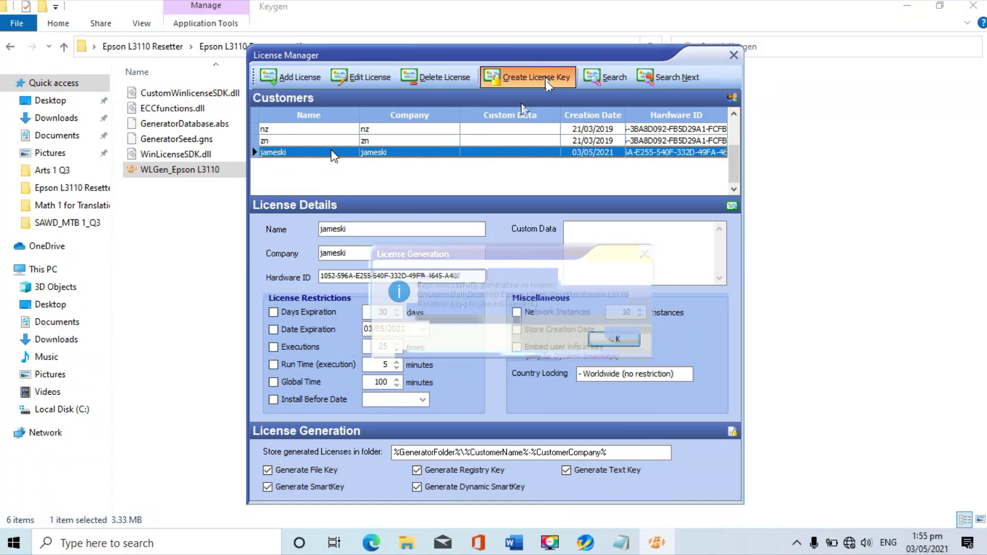
{"action": "left_click", "coordinate": [617, 341]}
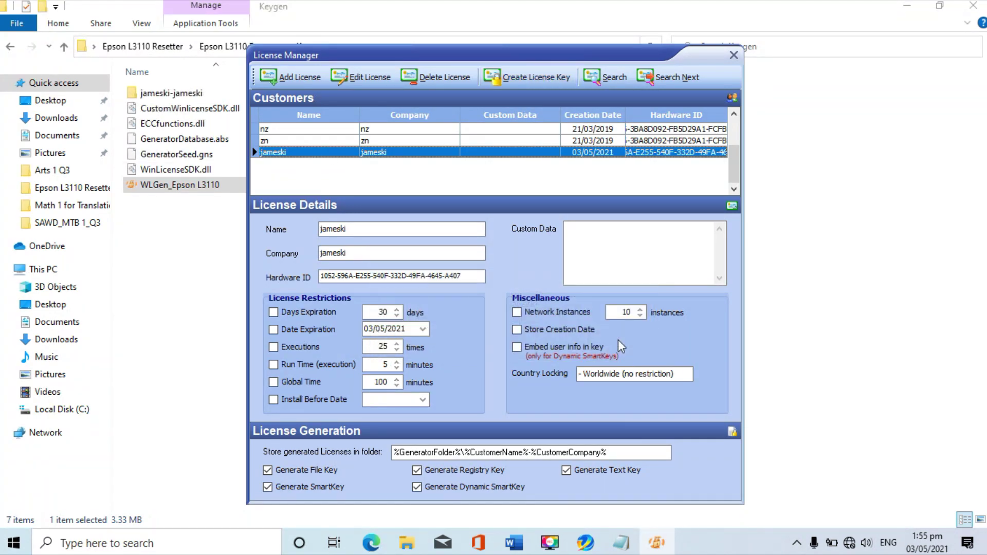
{"action": "left_click", "coordinate": [734, 55]}
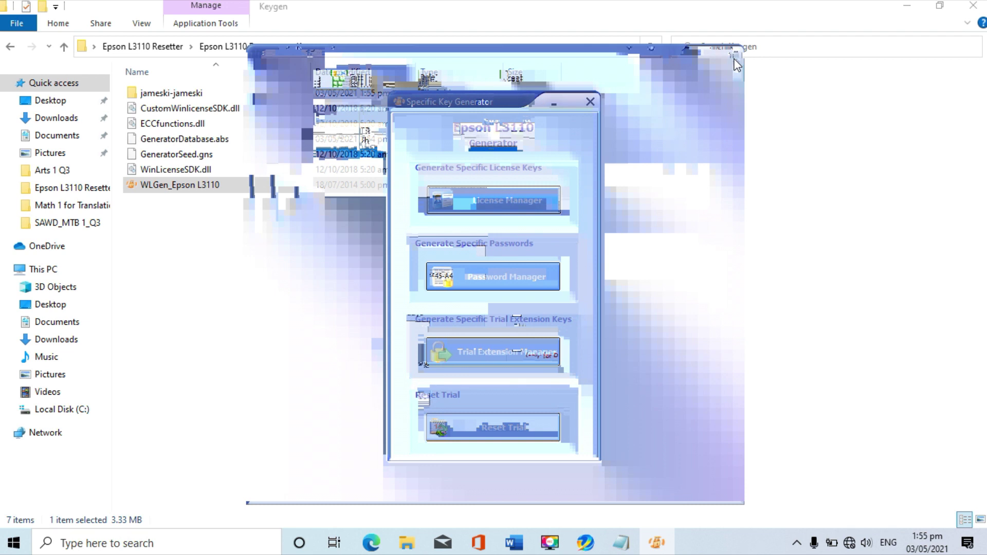
{"action": "left_click", "coordinate": [589, 102]}
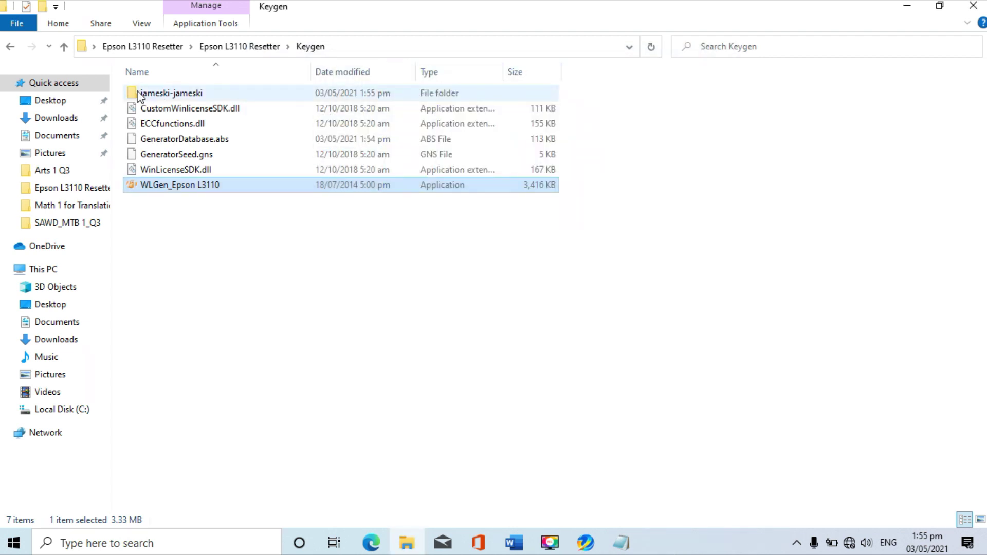
Copy all files from the generated license folder in Keygen into the Epson L3110 Resetter subfolder containing Adjprog
{"action": "double_click", "coordinate": [177, 98]}
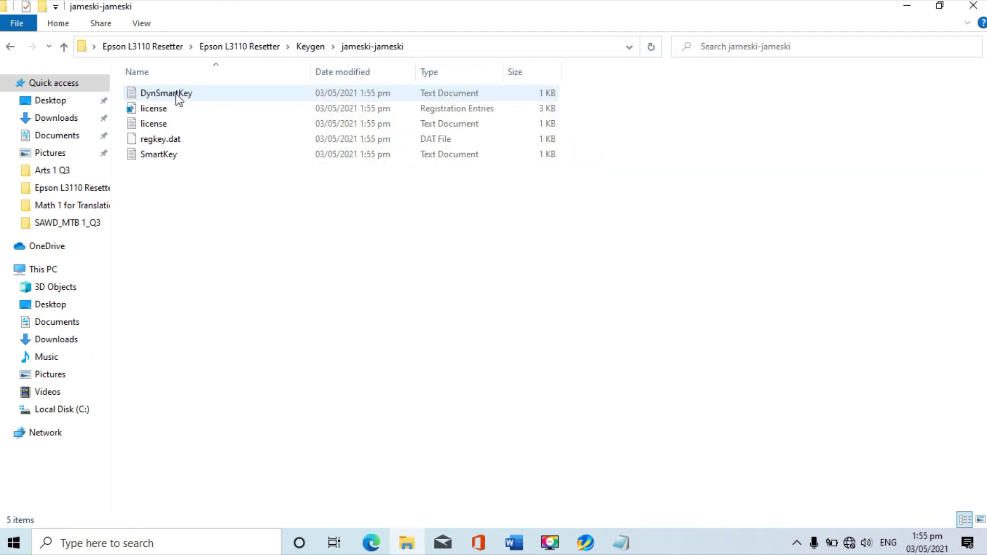
{"action": "key", "text": "ctrl+a"}
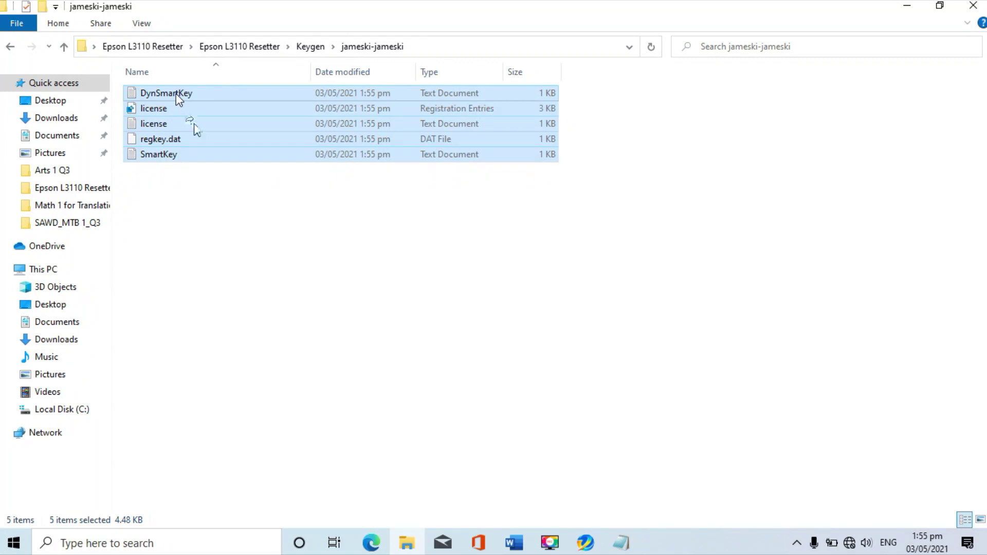
{"action": "right_click", "coordinate": [176, 94]}
{"action": "left_click", "coordinate": [250, 271]}
{"action": "left_click", "coordinate": [241, 48]}
{"action": "left_click", "coordinate": [162, 130]}
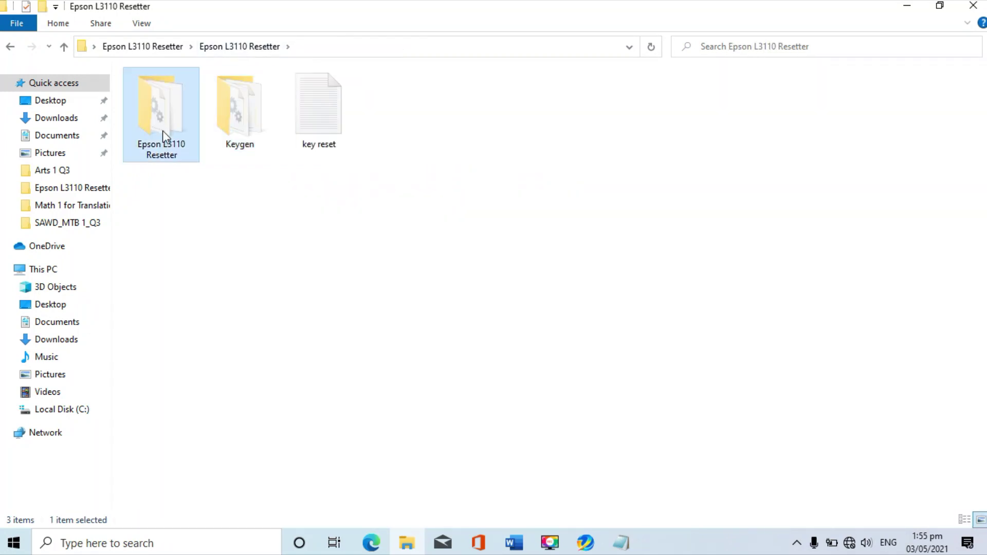
{"action": "double_click", "coordinate": [162, 130]}
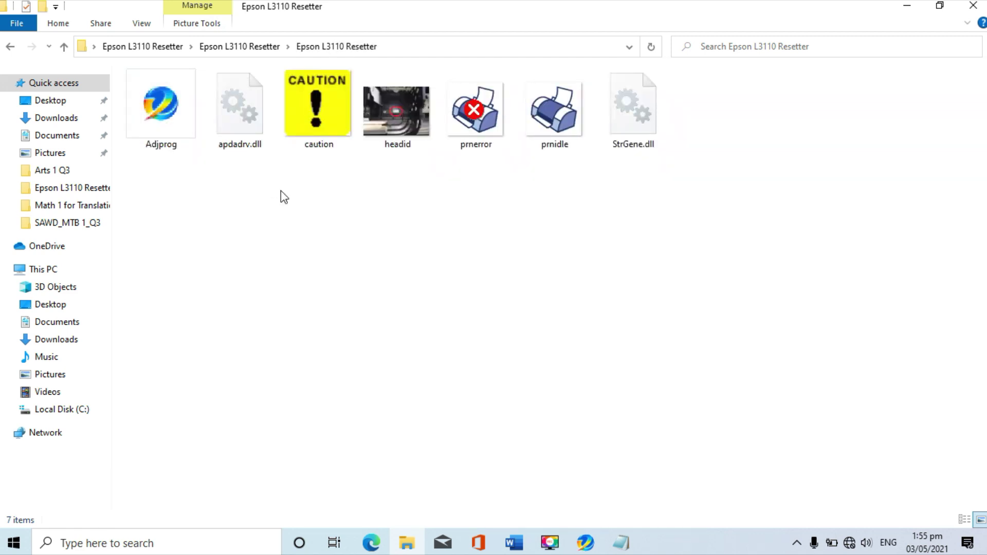
{"action": "key", "text": "ctrl+v"}
{"action": "right_click", "coordinate": [449, 252]}
{"action": "left_click", "coordinate": [477, 298]}
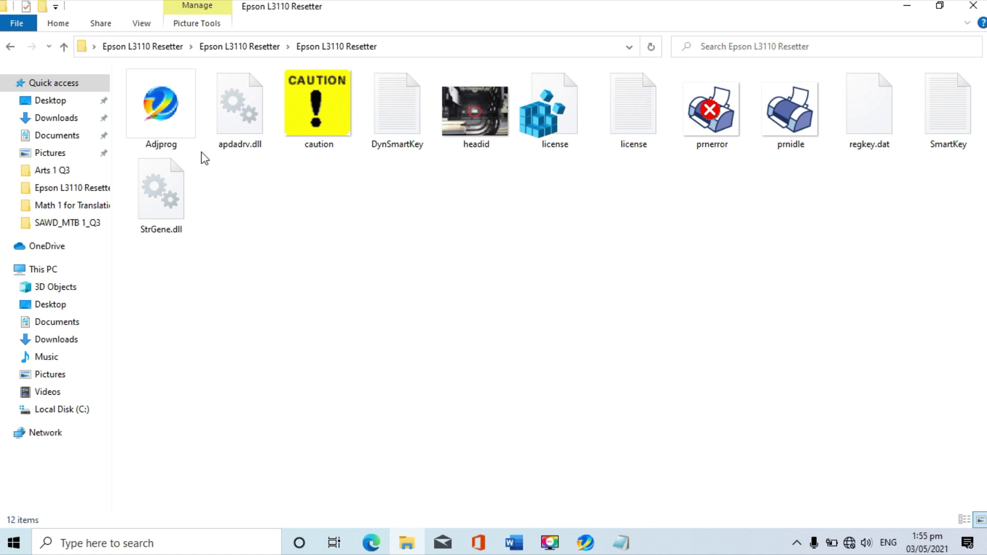
Launch Adjprog, acknowledge the registration notice, and set the printer port to USB002 (L3110 Series)
{"action": "double_click", "coordinate": [175, 110]}
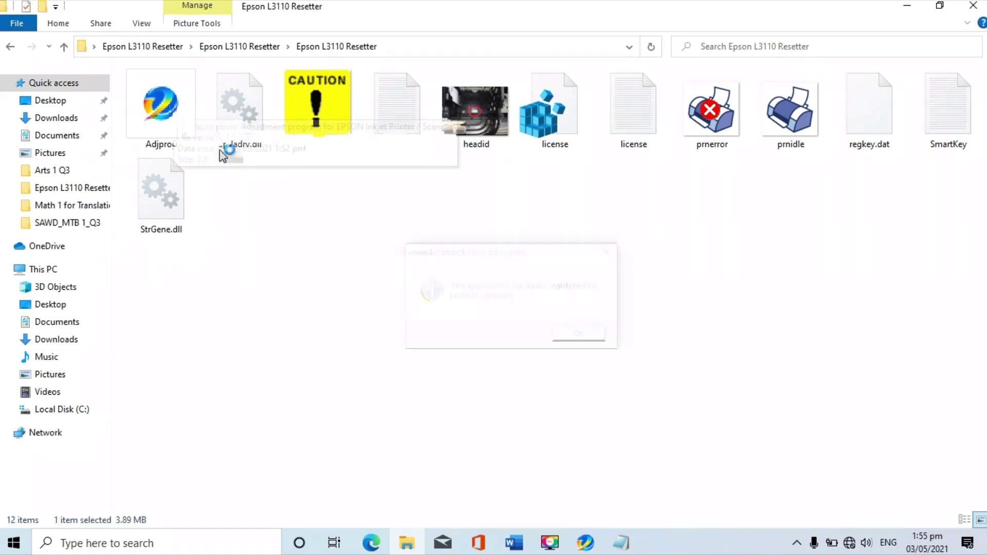
{"action": "left_click", "coordinate": [579, 333]}
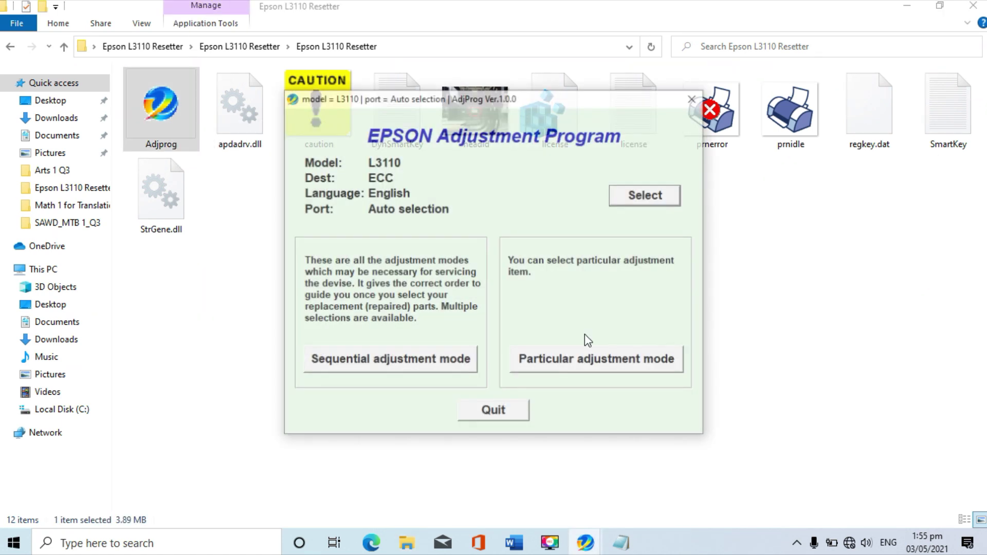
{"action": "left_click", "coordinate": [646, 196]}
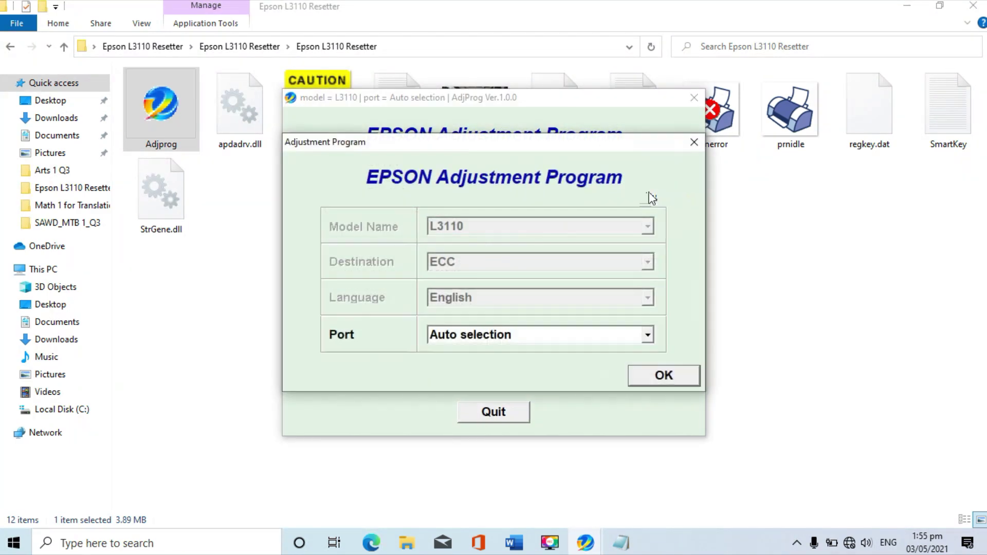
{"action": "left_click", "coordinate": [648, 335]}
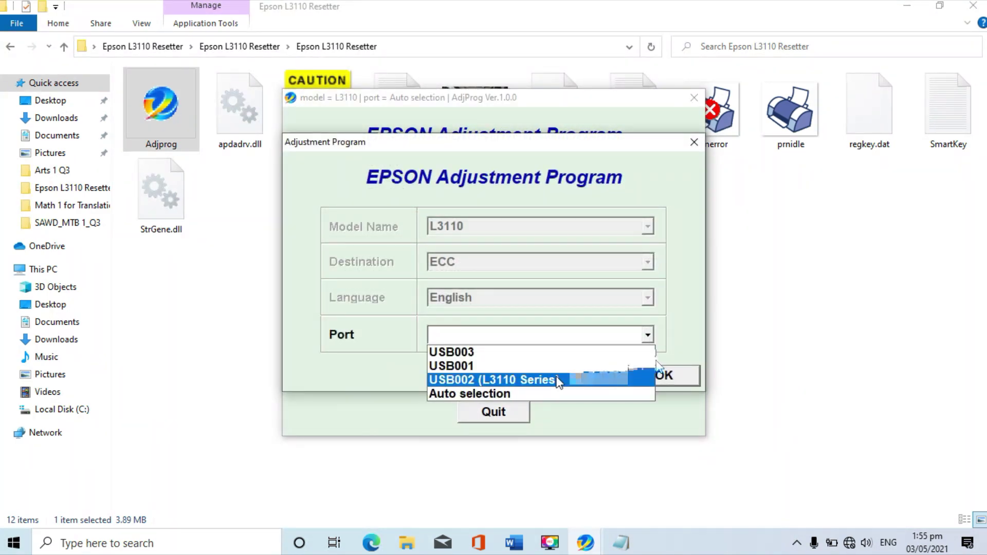
{"action": "left_click", "coordinate": [638, 379]}
{"action": "left_click", "coordinate": [669, 374]}
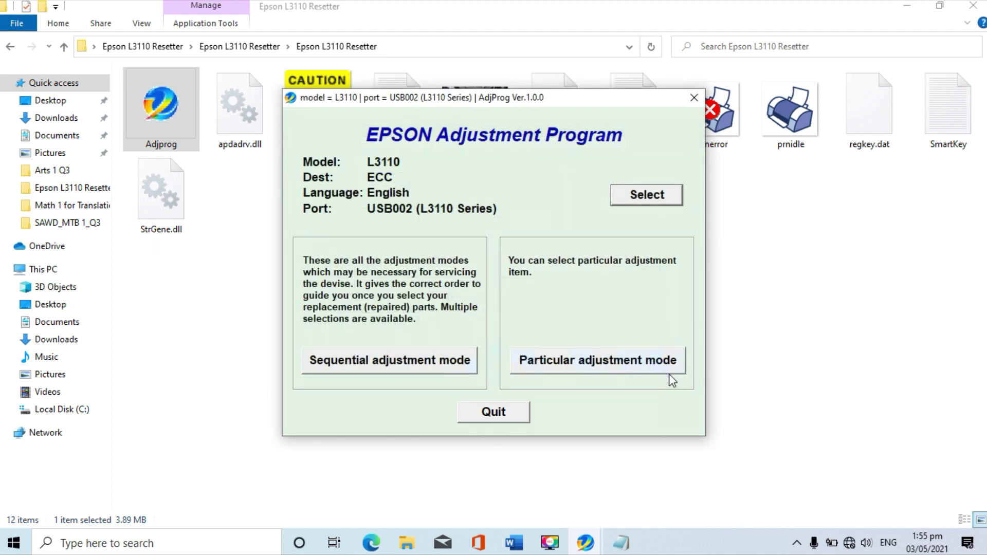
Enter Particular adjustment mode and open the Waste ink pad counter maintenance item
{"action": "left_click", "coordinate": [561, 365]}
{"action": "scroll", "coordinate": [676, 308], "scroll_direction": "down", "scroll_amount": 3}
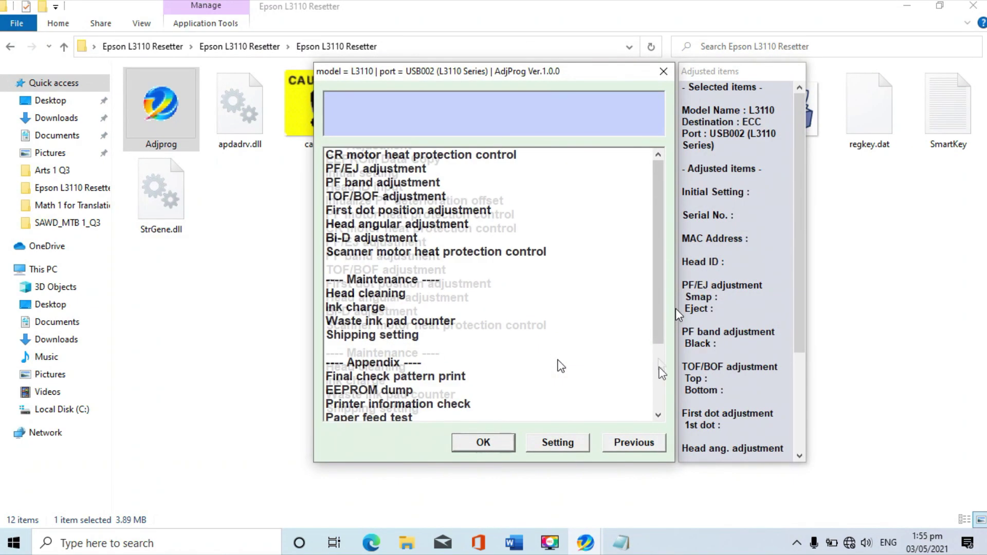
{"action": "scroll", "coordinate": [662, 410], "scroll_direction": "up", "scroll_amount": 1}
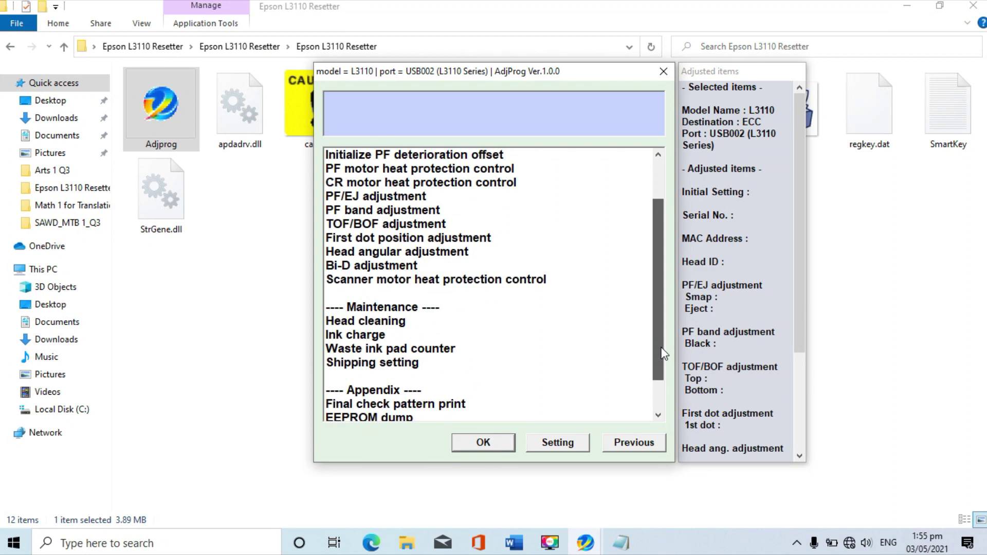
{"action": "left_click", "coordinate": [433, 350]}
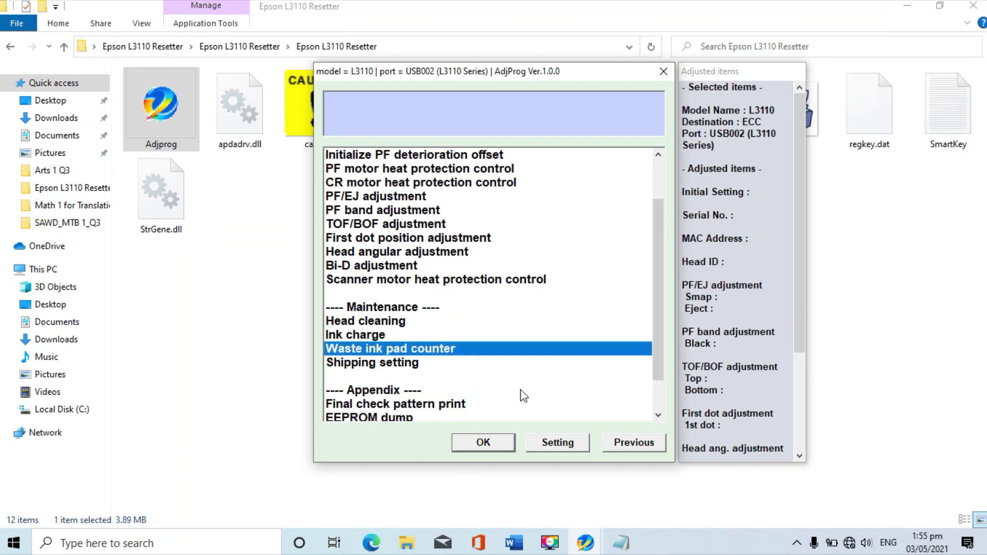
{"action": "left_click", "coordinate": [483, 442]}
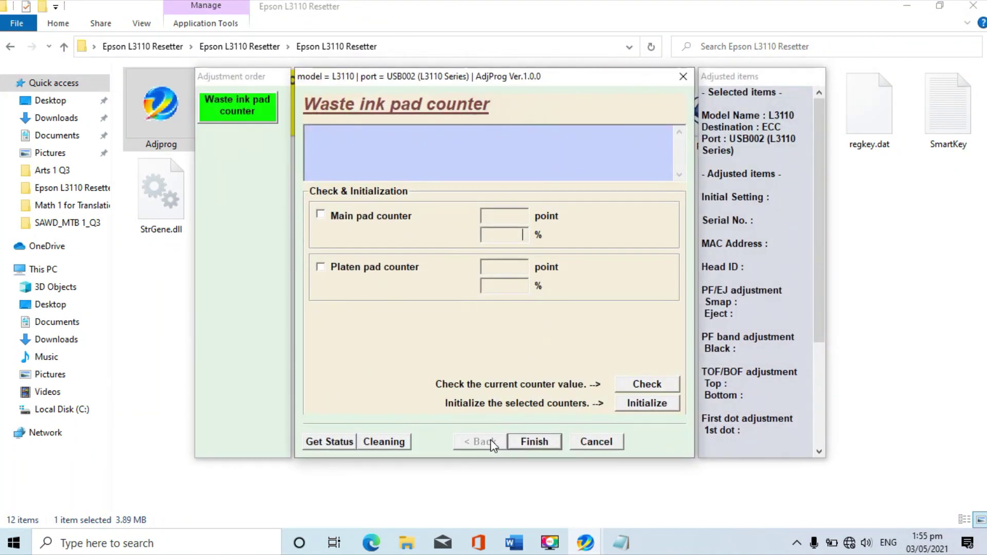
Select both the Main pad counter and Platen pad counter, initialize them, and acknowledge the messages
{"action": "left_click", "coordinate": [321, 214]}
{"action": "left_click", "coordinate": [404, 266]}
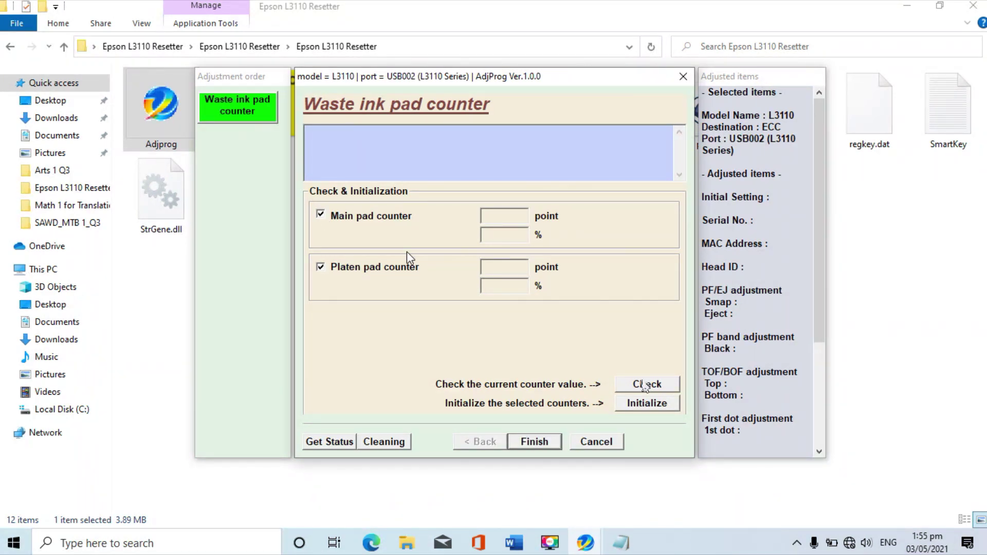
{"action": "left_click", "coordinate": [647, 404]}
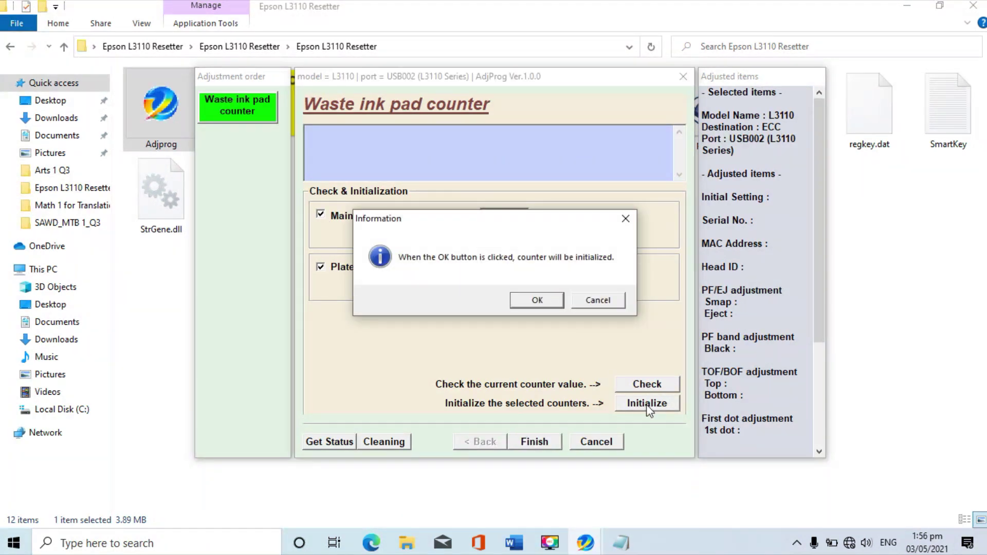
{"action": "left_click", "coordinate": [536, 301]}
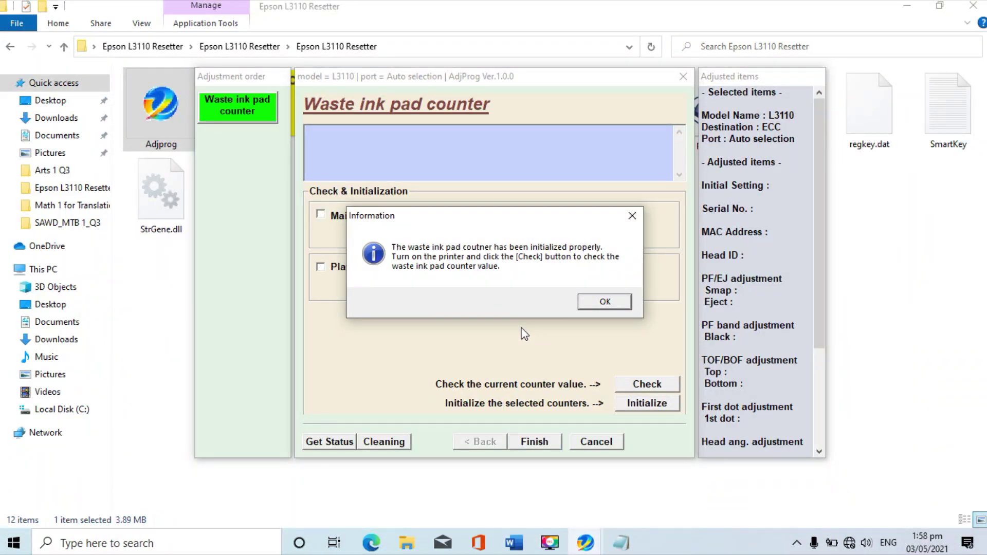
{"action": "left_click", "coordinate": [603, 301]}
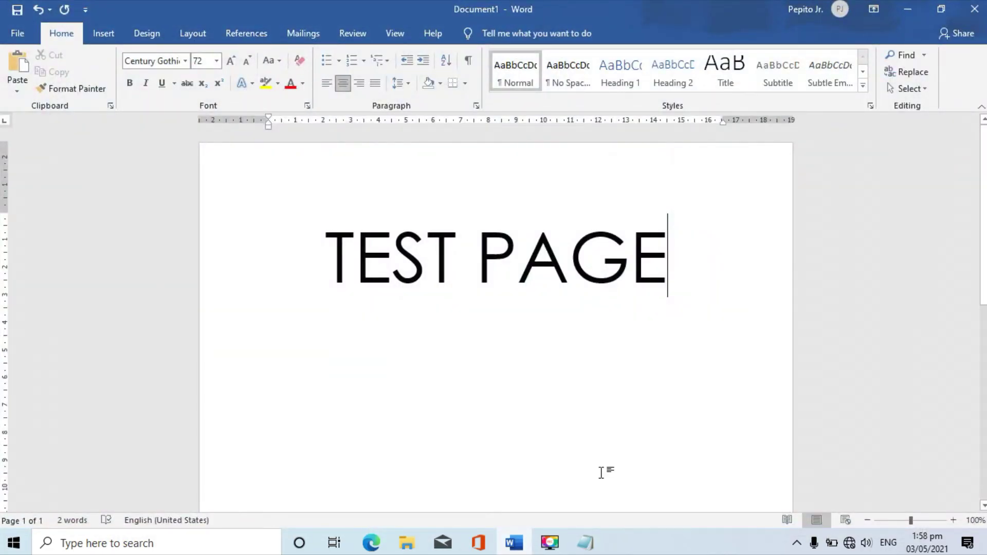
Print one copy of the TEST PAGE document in Word on the EPSON L3110 Series (Copy 1) printer
{"action": "key", "text": "ctrl+p"}
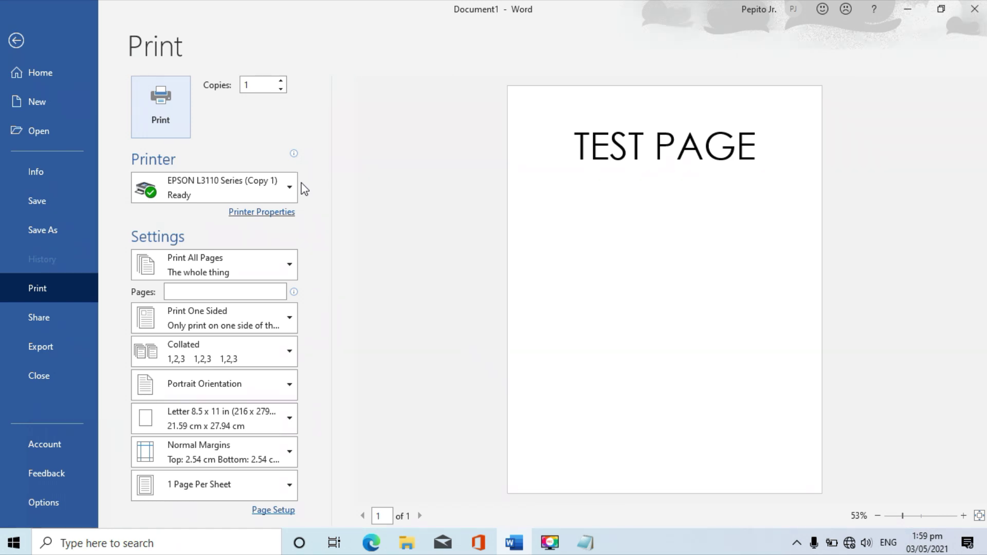
{"action": "left_click", "coordinate": [161, 108]}
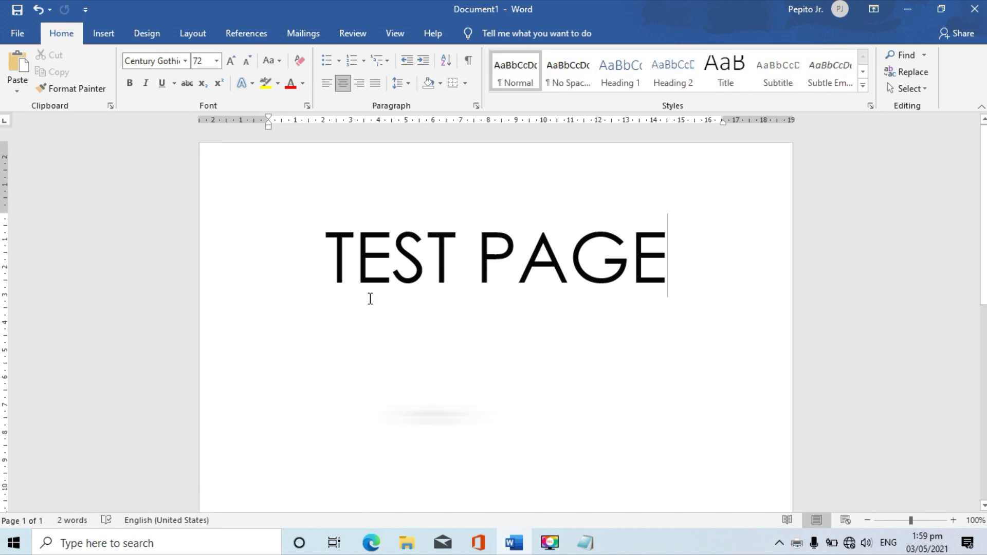